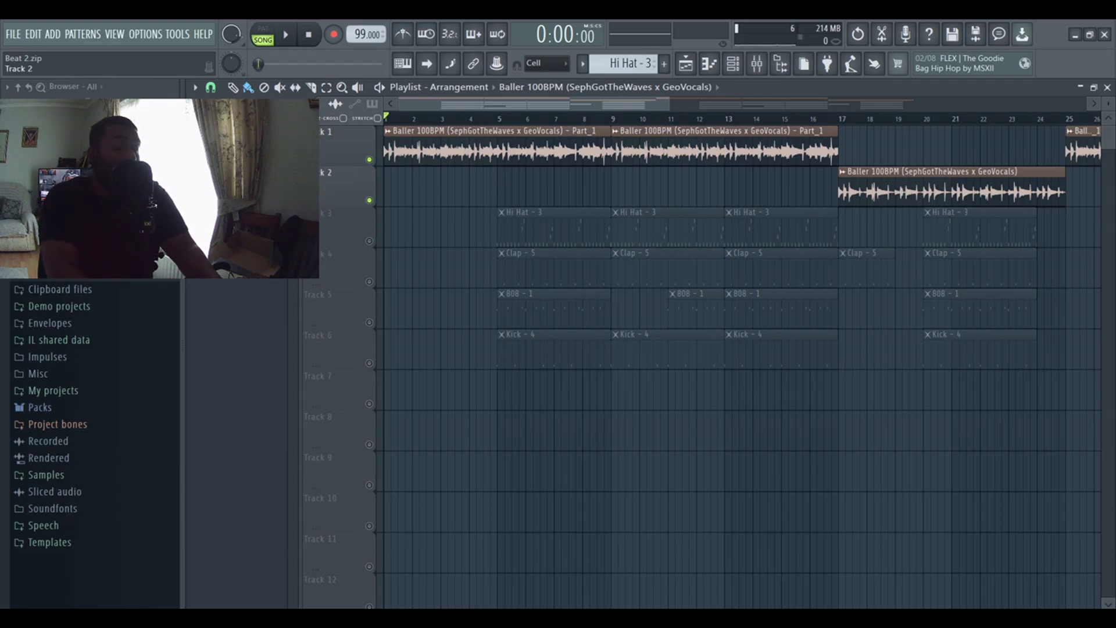
Step: Play the vocal-sample arrangement from the start, then play it again from bar 17
key(space)
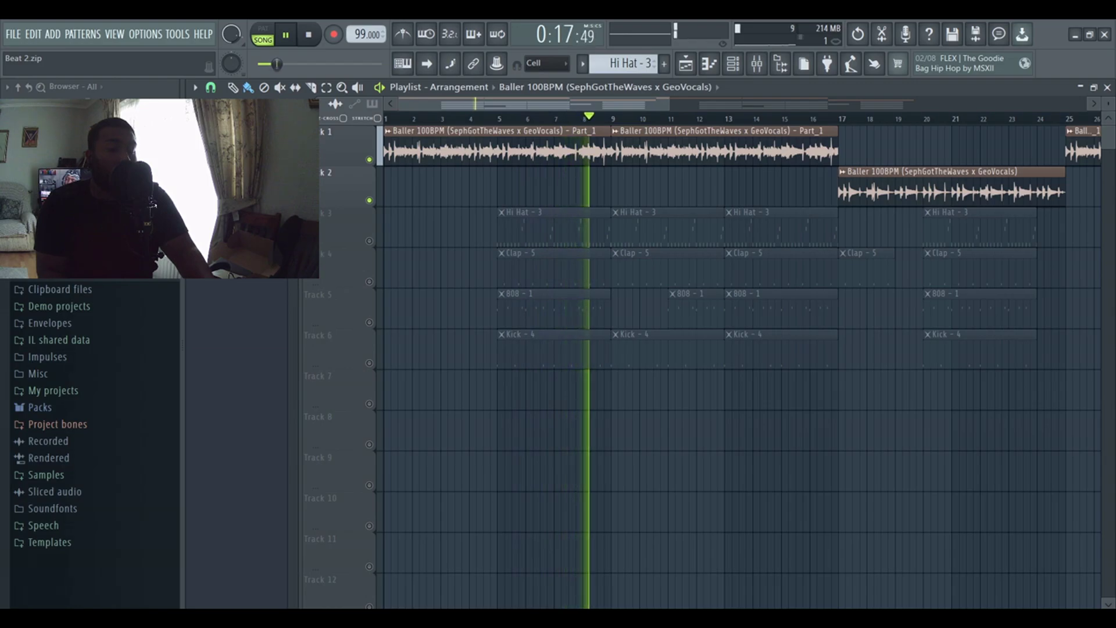
key(space)
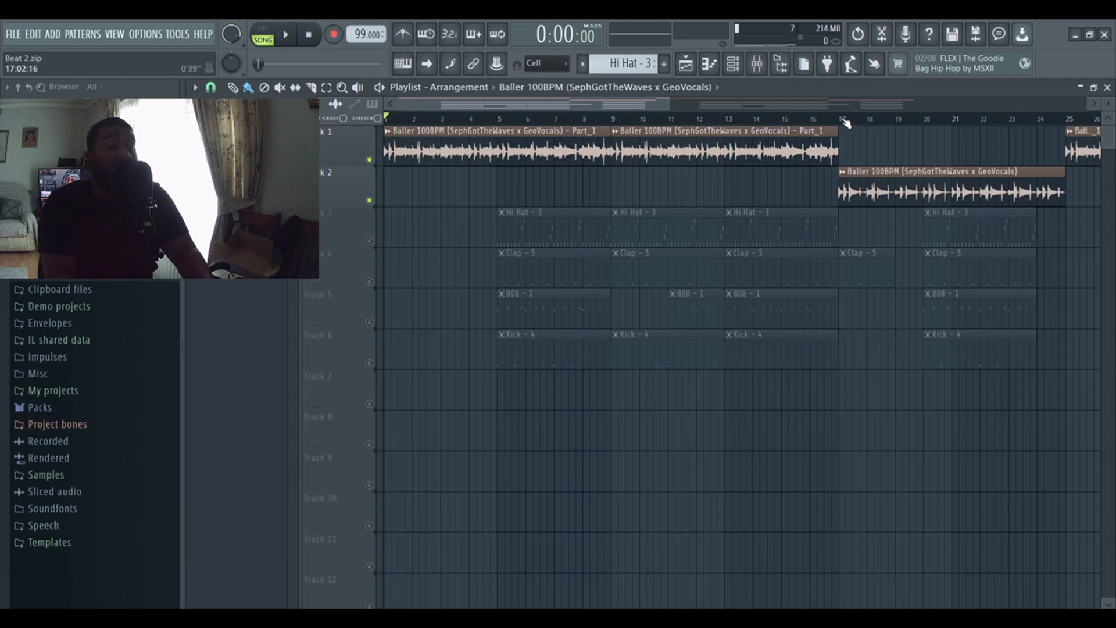
key(space)
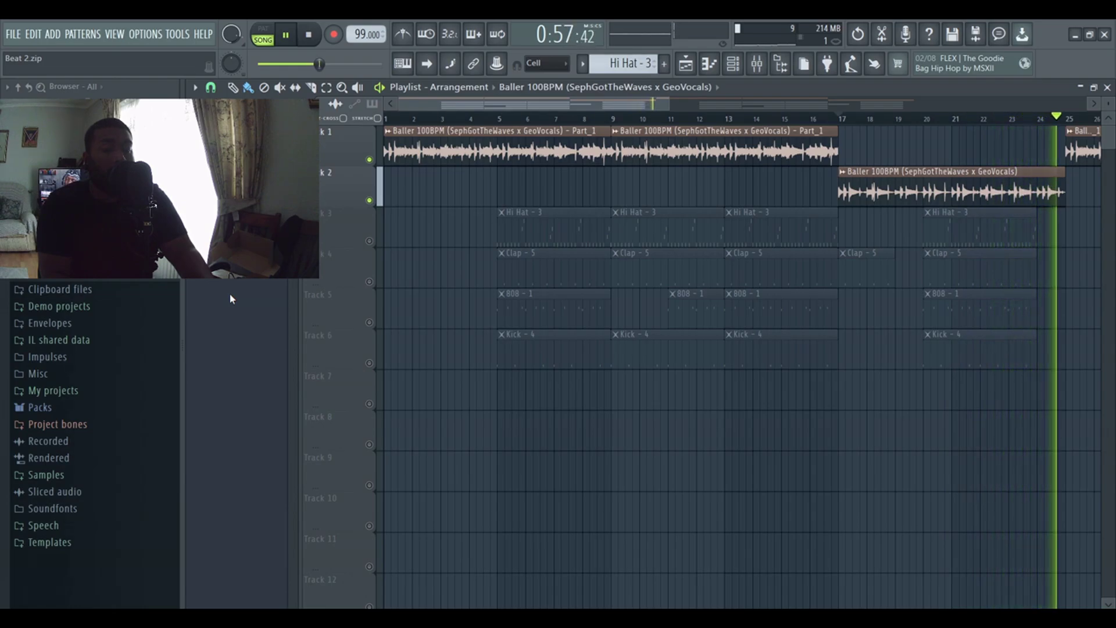
key(space)
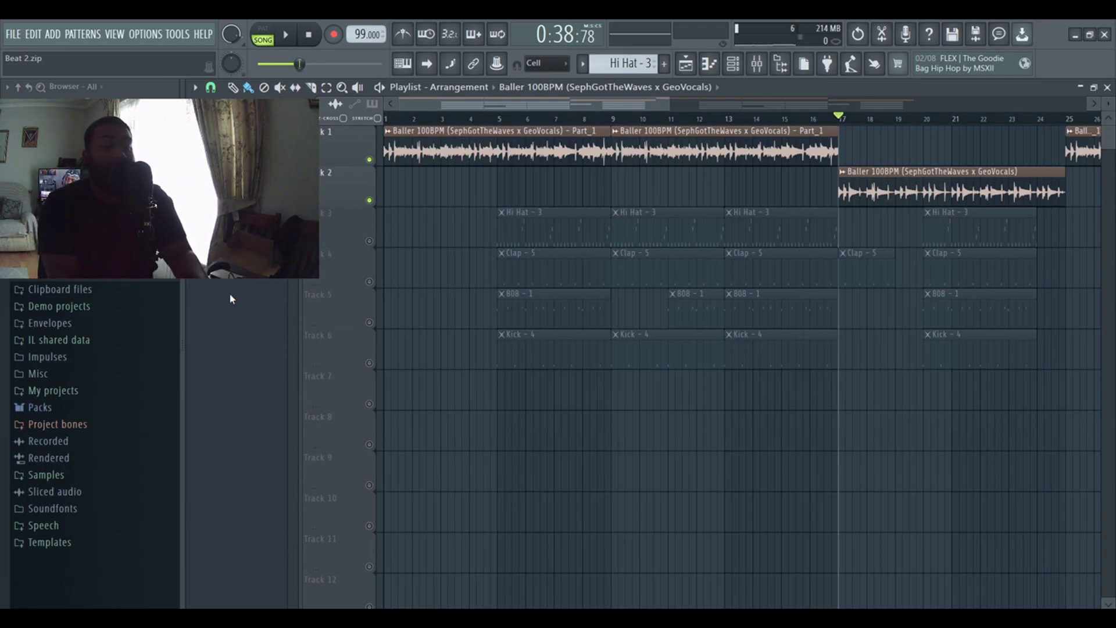
drag(846, 118, 482, 134)
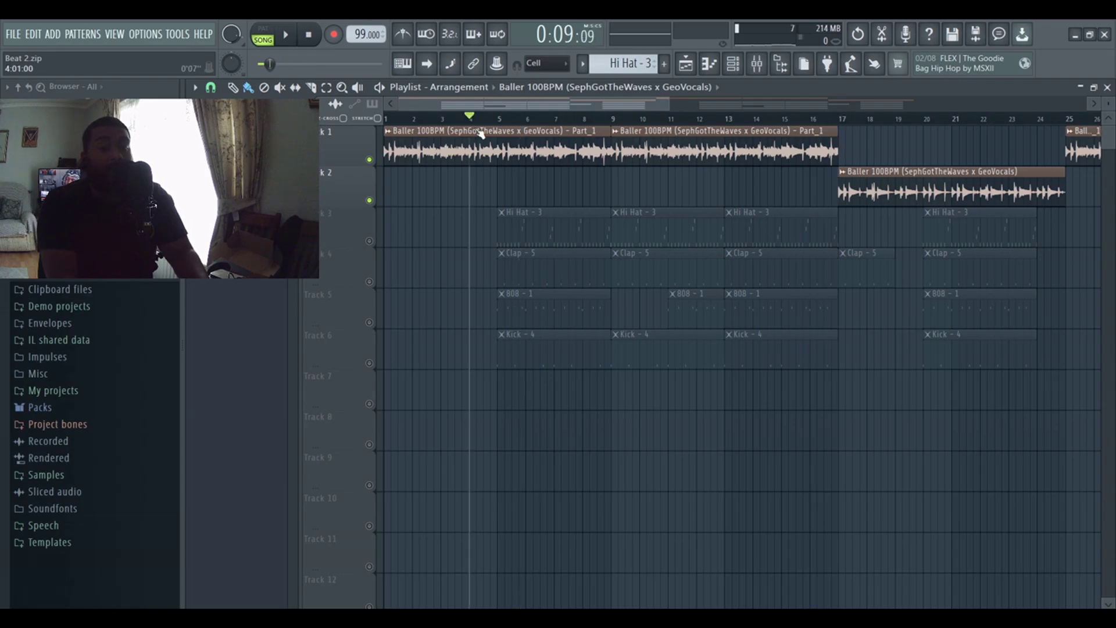
click(744, 69)
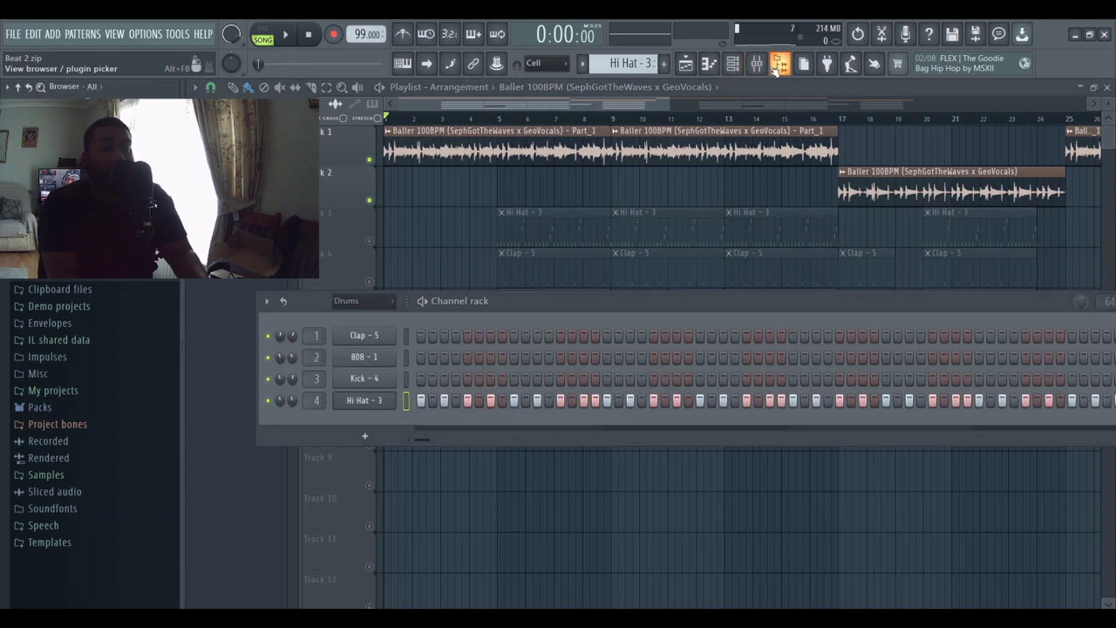
click(763, 68)
click(430, 118)
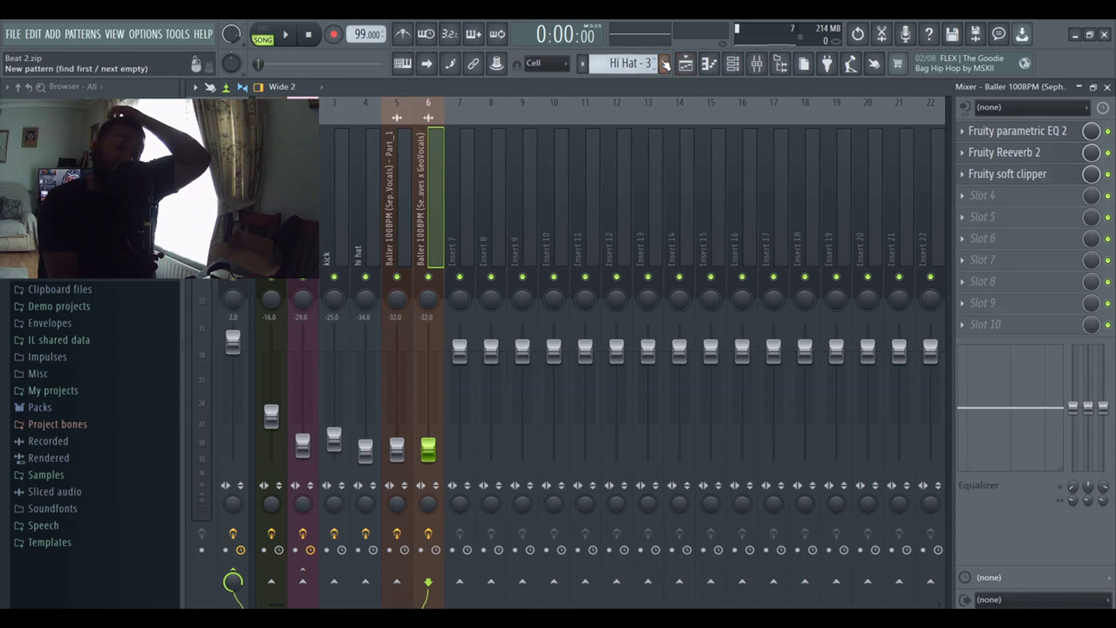
click(686, 64)
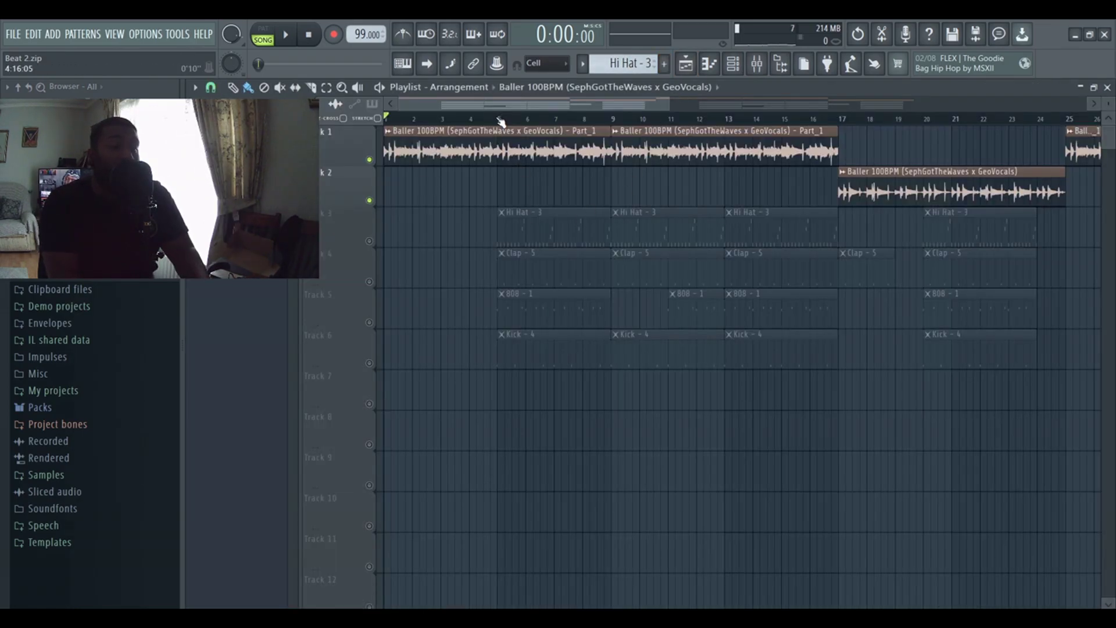
Step: Loop bars 5–9, unmute the Clap track and listen to the loop
drag(500, 121, 612, 118)
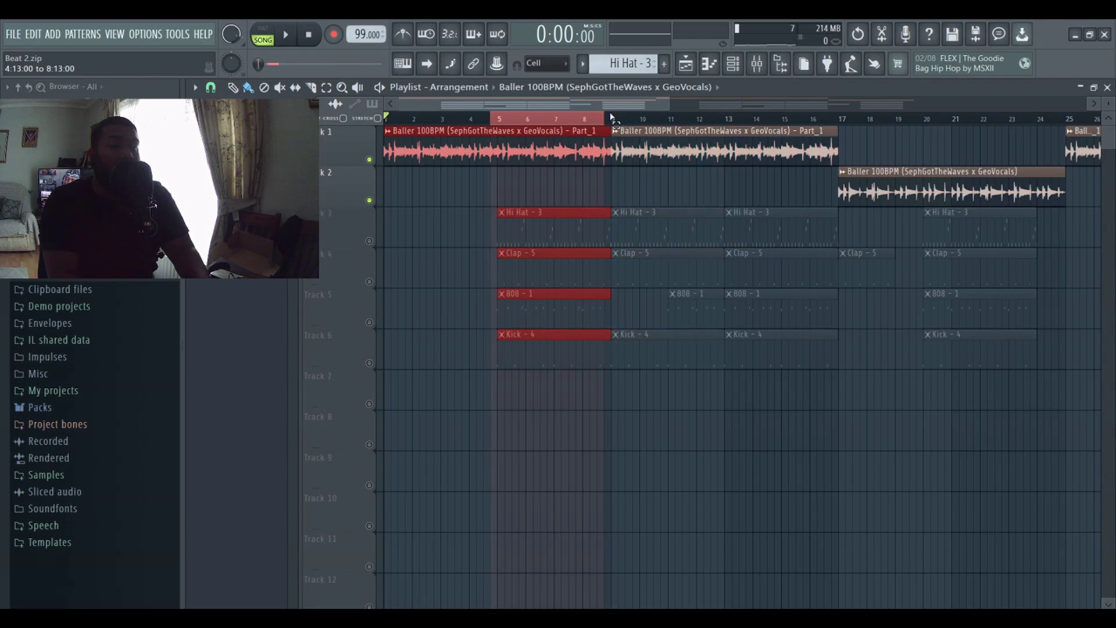
click(582, 120)
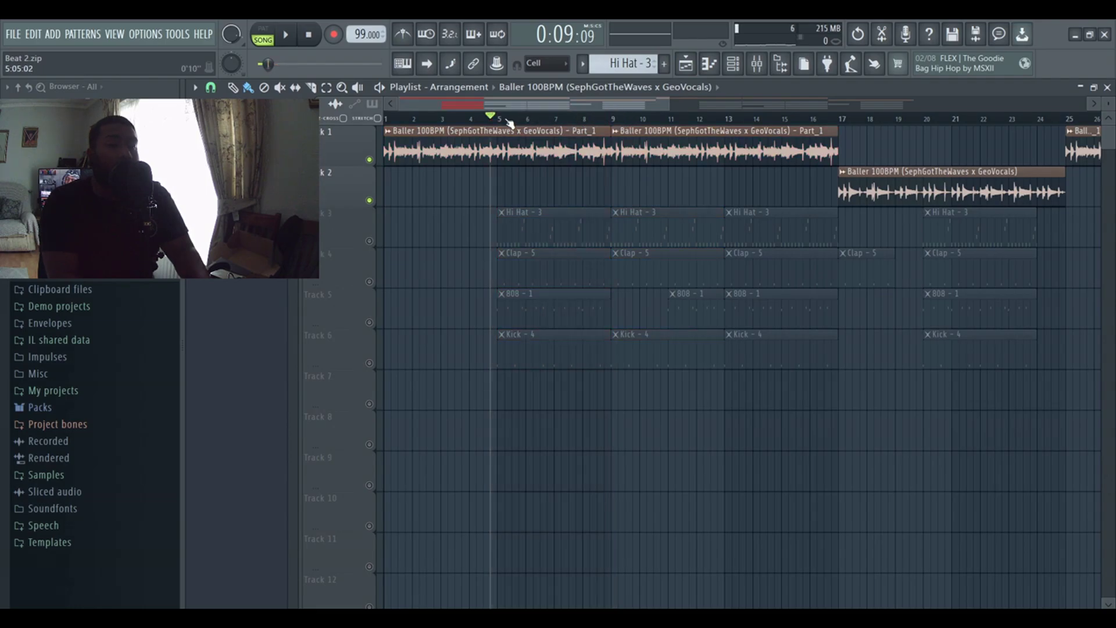
drag(506, 122, 614, 123)
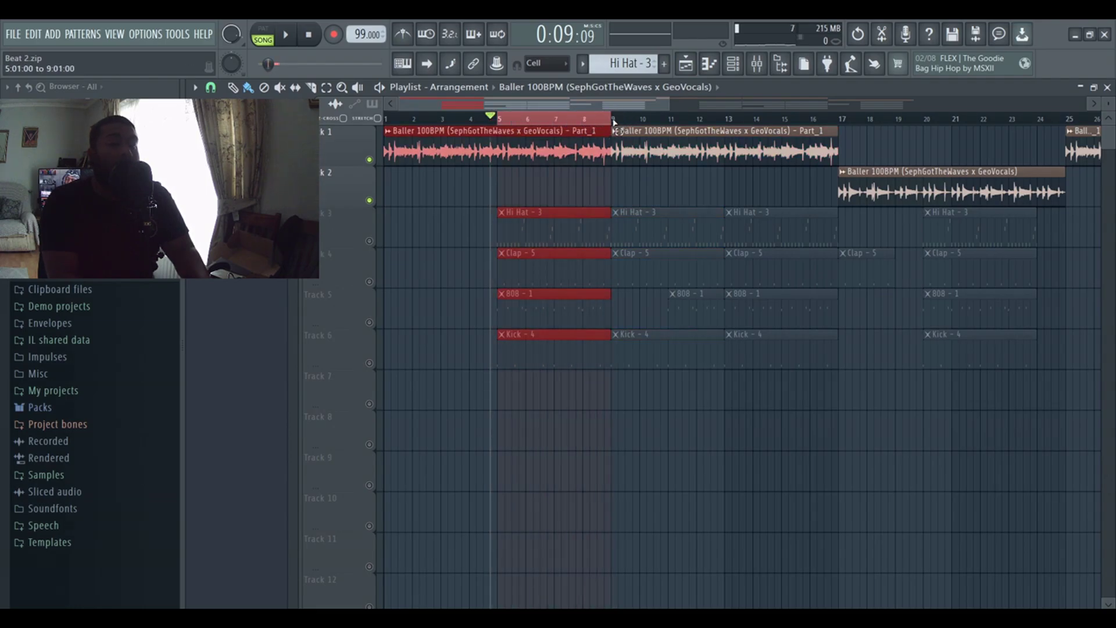
click(369, 283)
key(space)
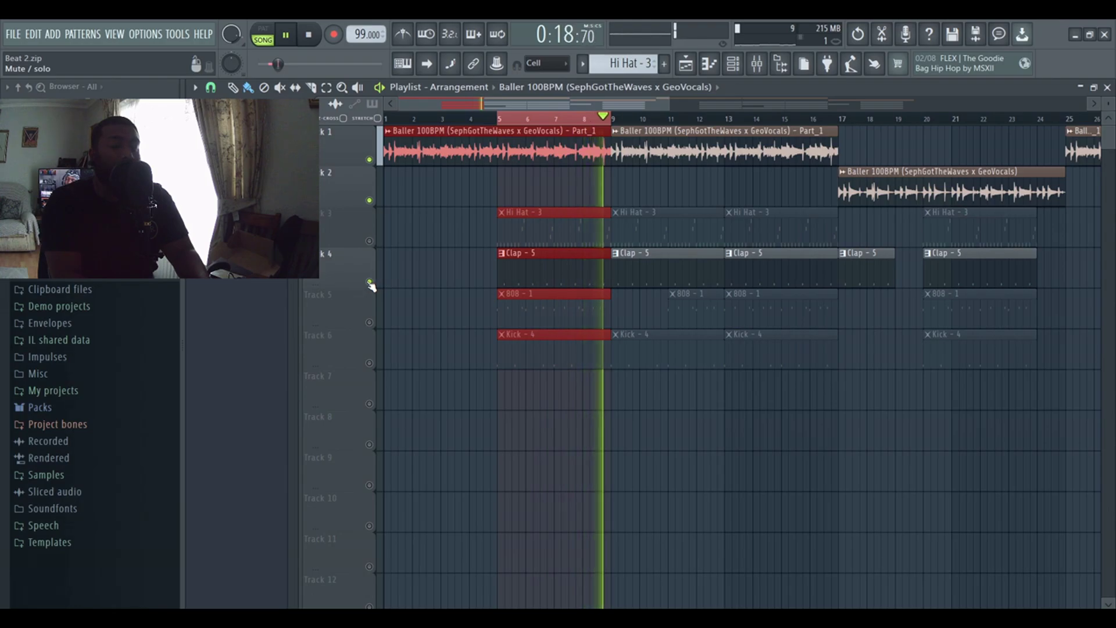
key(space)
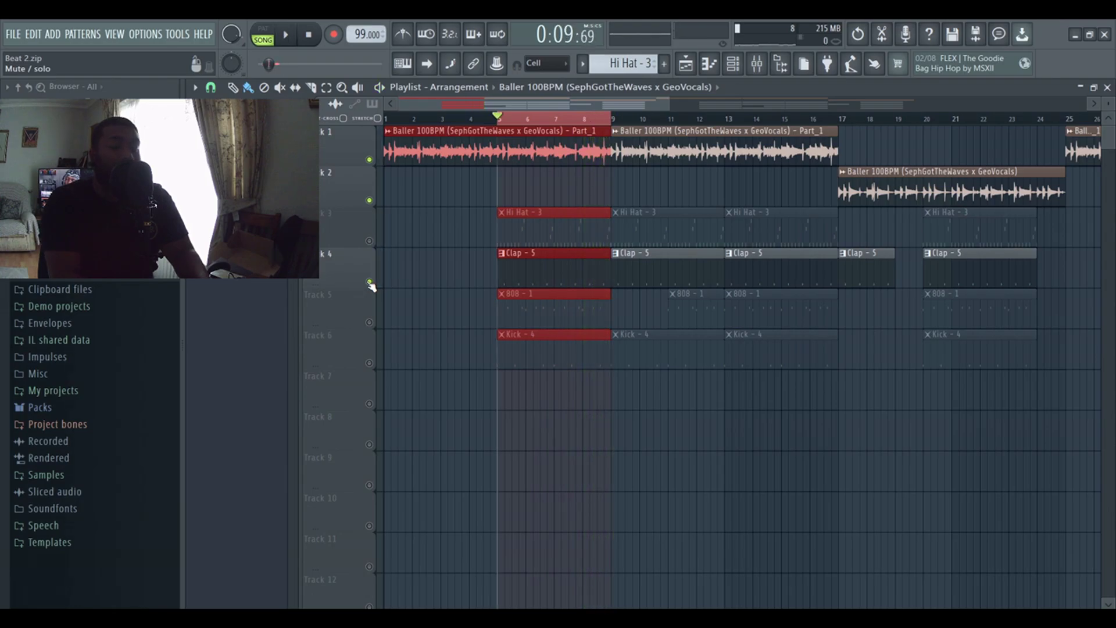
Step: Unmute the 808 and then the Kick track, hearing the loop after each
click(370, 322)
key(space)
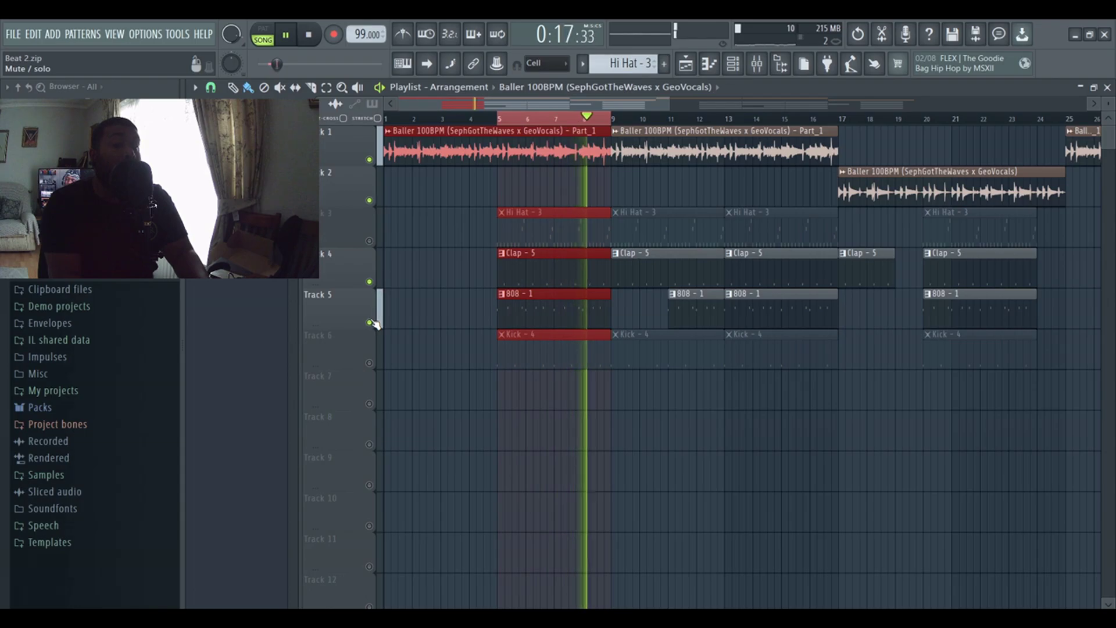
key(space)
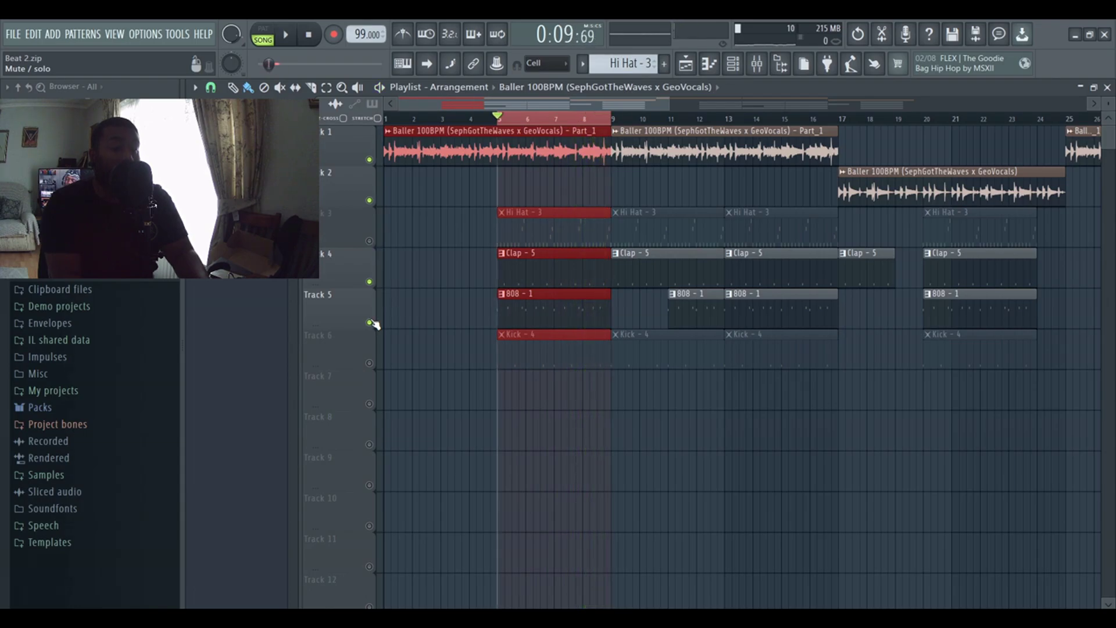
click(369, 363)
key(space)
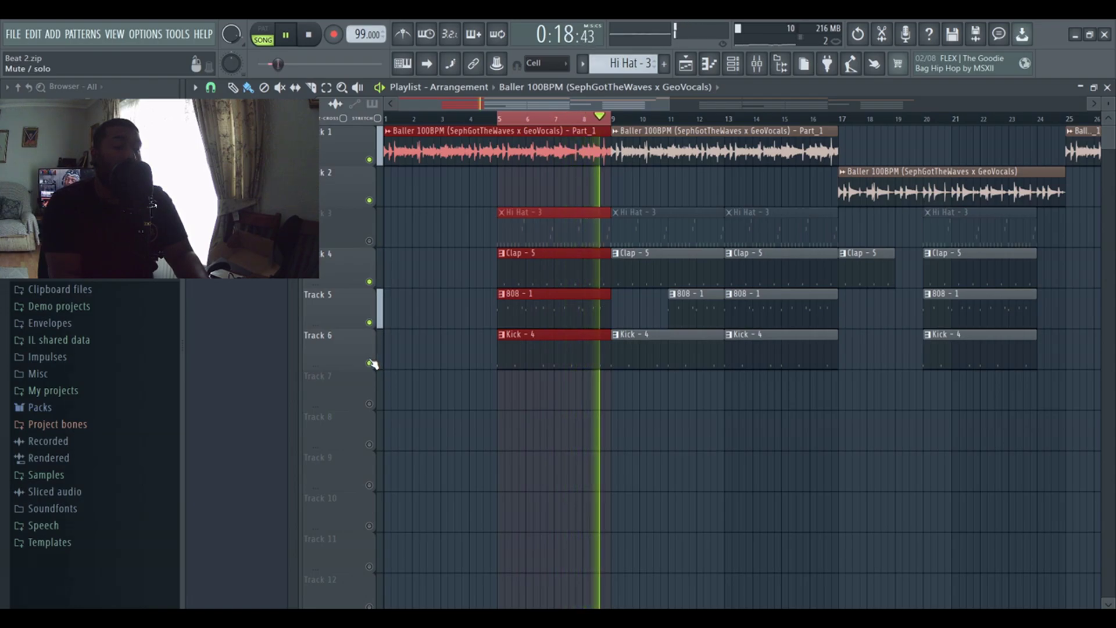
key(space)
Step: Unmute the Hi Hat track and play the loop with all drums in
click(372, 243)
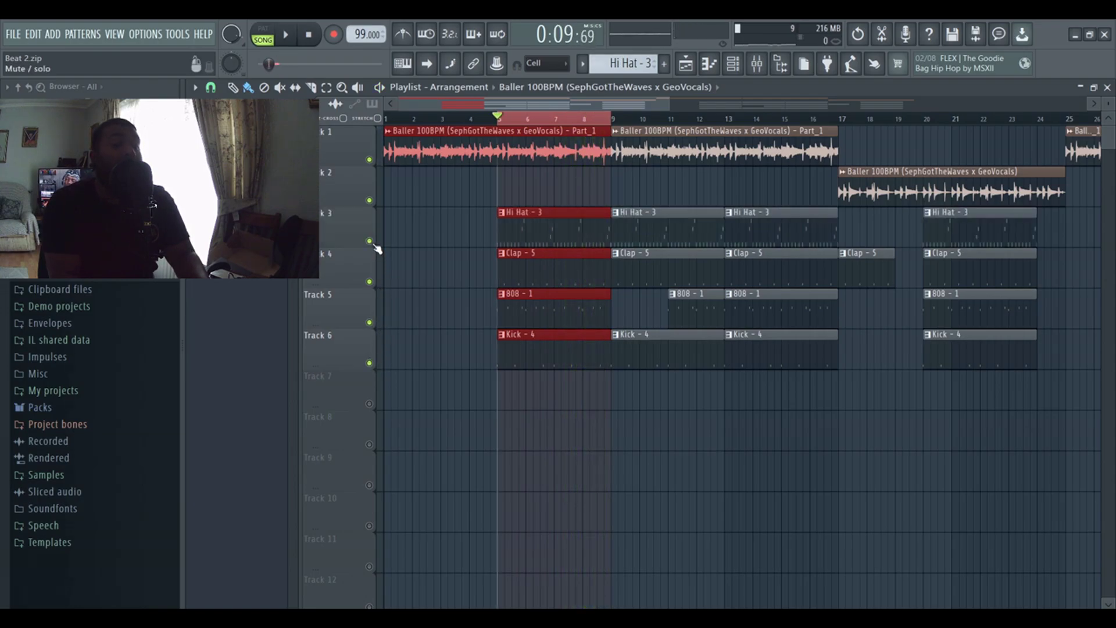
key(space)
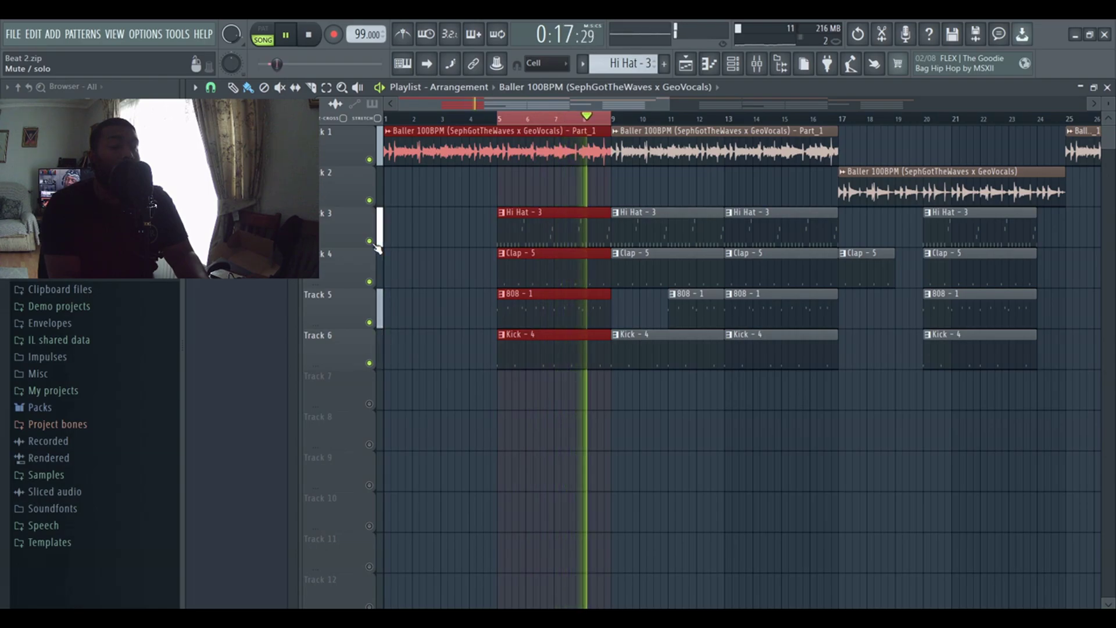
key(space)
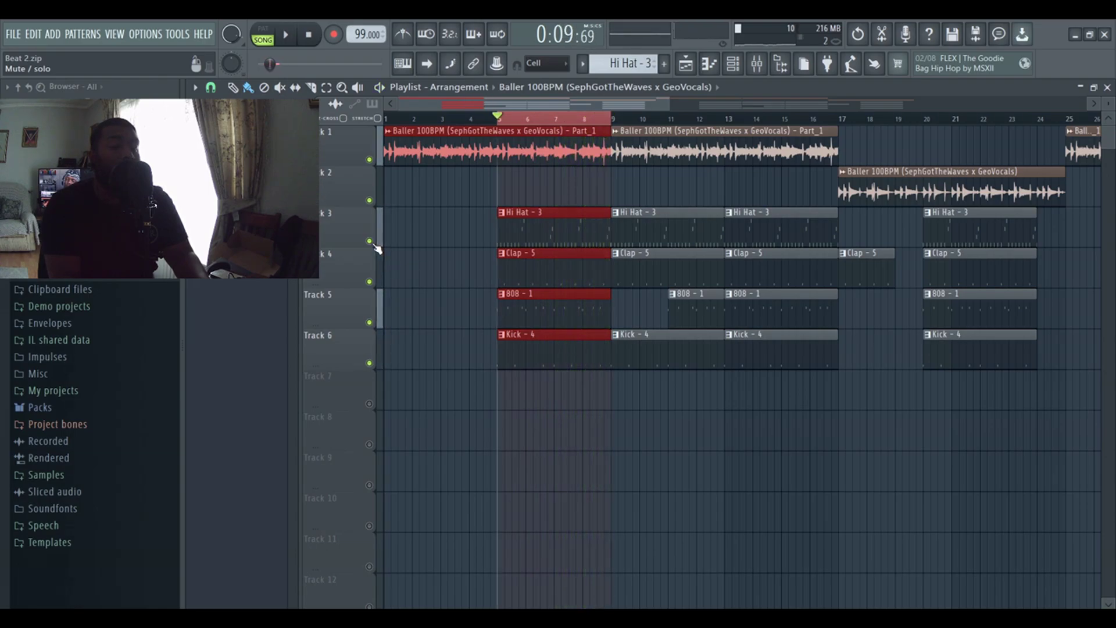
click(599, 119)
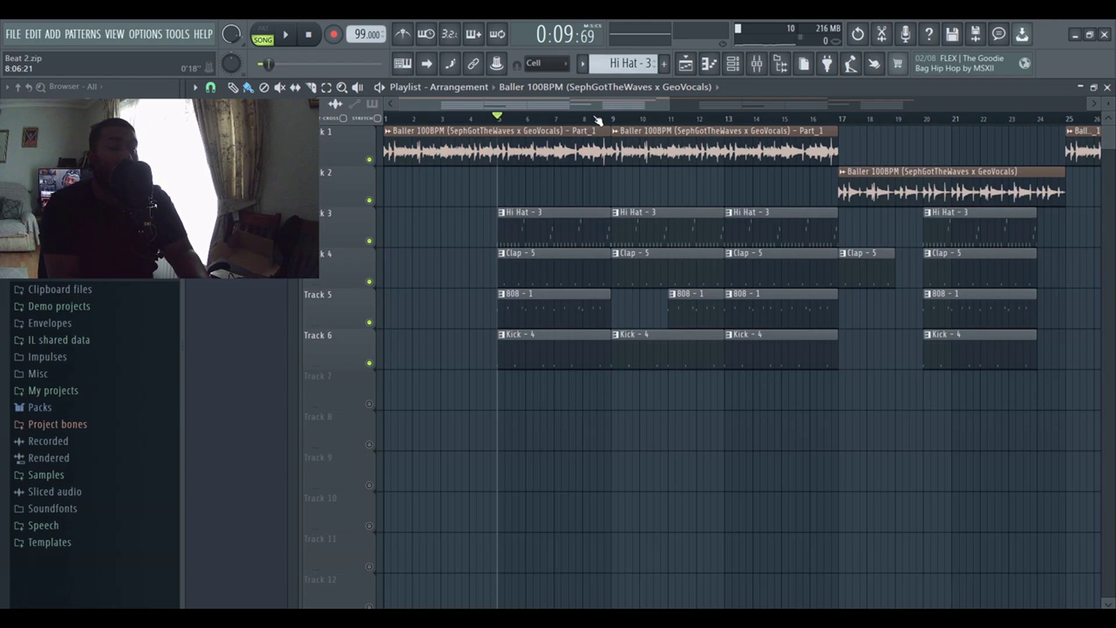
click(757, 65)
click(360, 136)
click(340, 135)
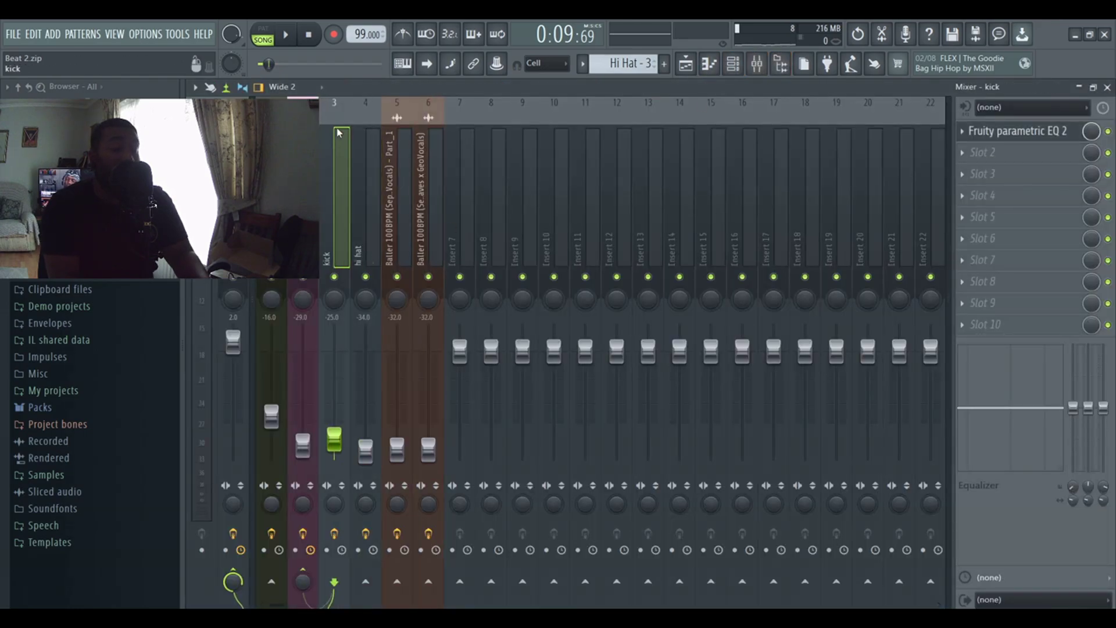
click(303, 175)
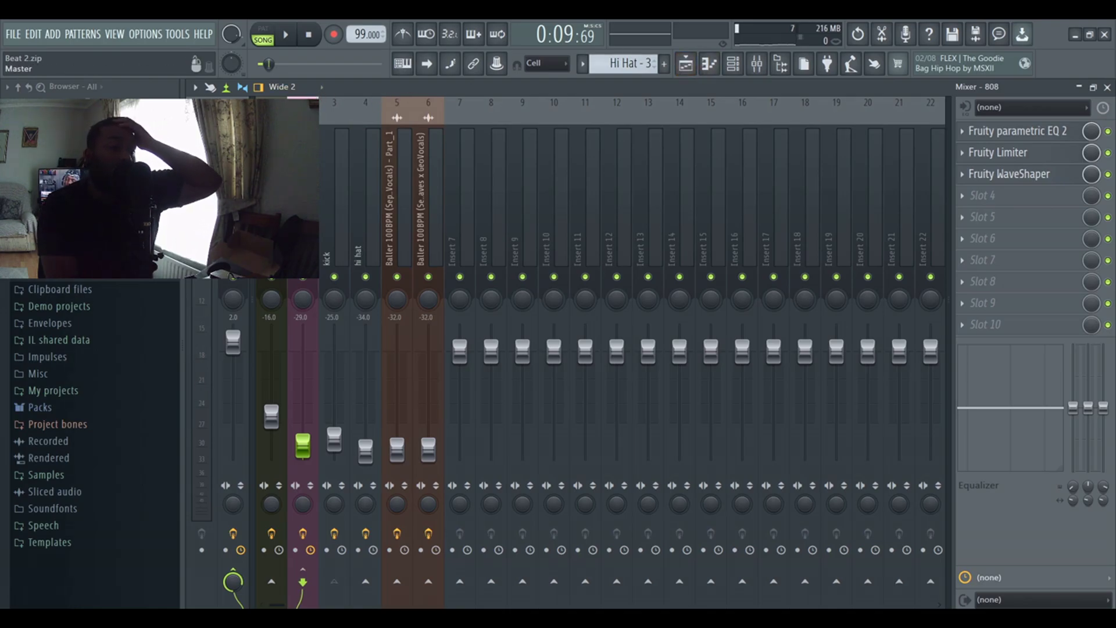
click(231, 276)
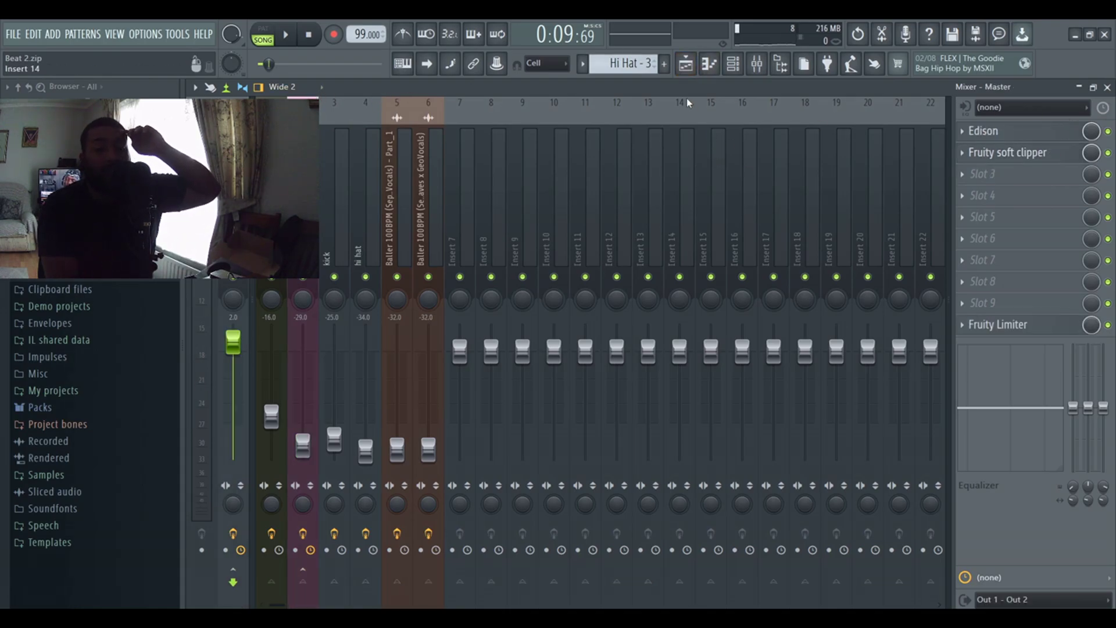
click(687, 67)
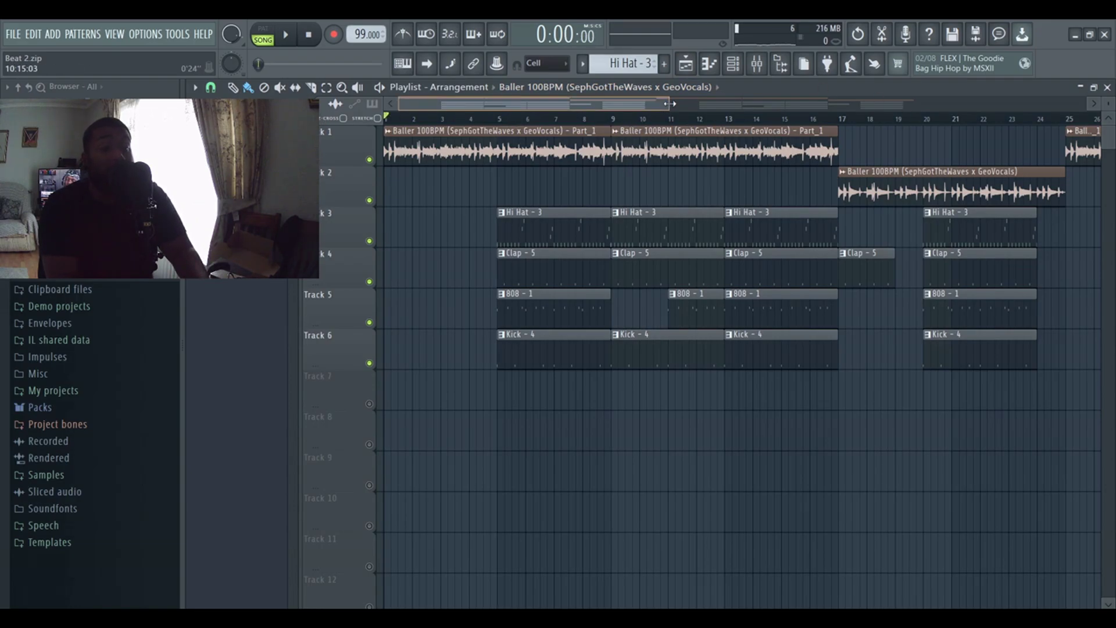
Step: Inspect the Hi Hat - 3 pattern's notes in the Piano roll, then return to the full Playlist
drag(670, 103, 996, 105)
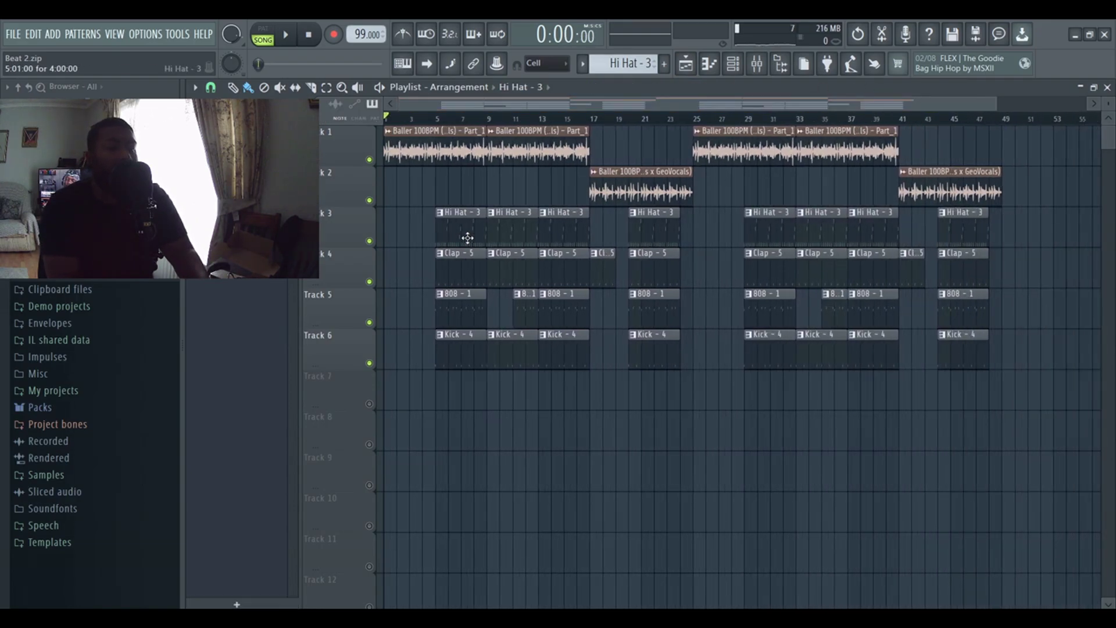
double_click(467, 238)
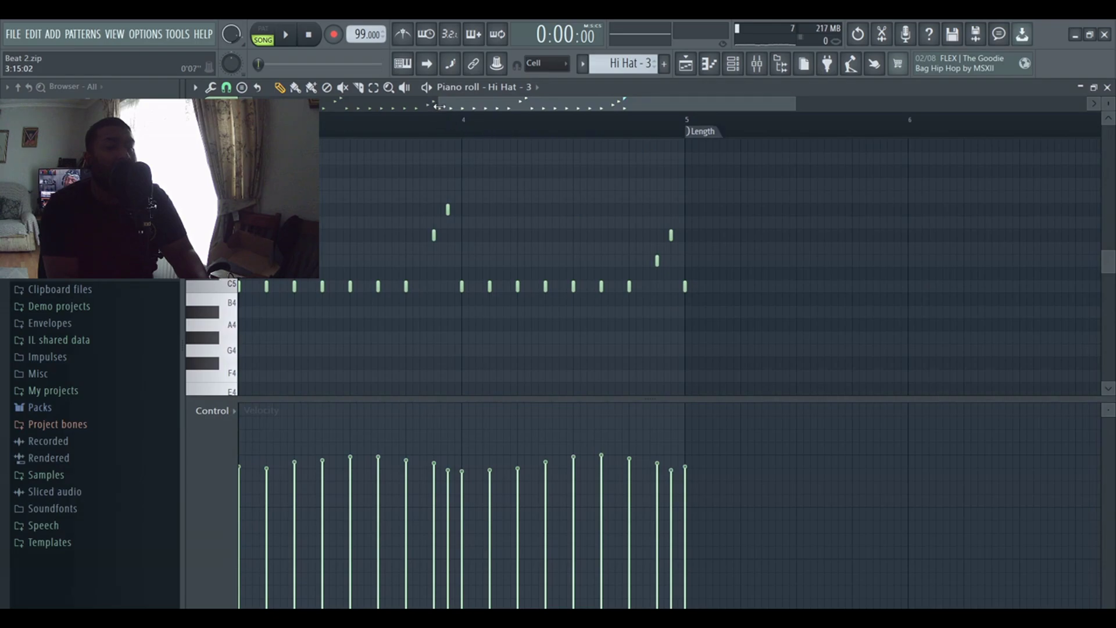
scroll(437, 106, down, 2)
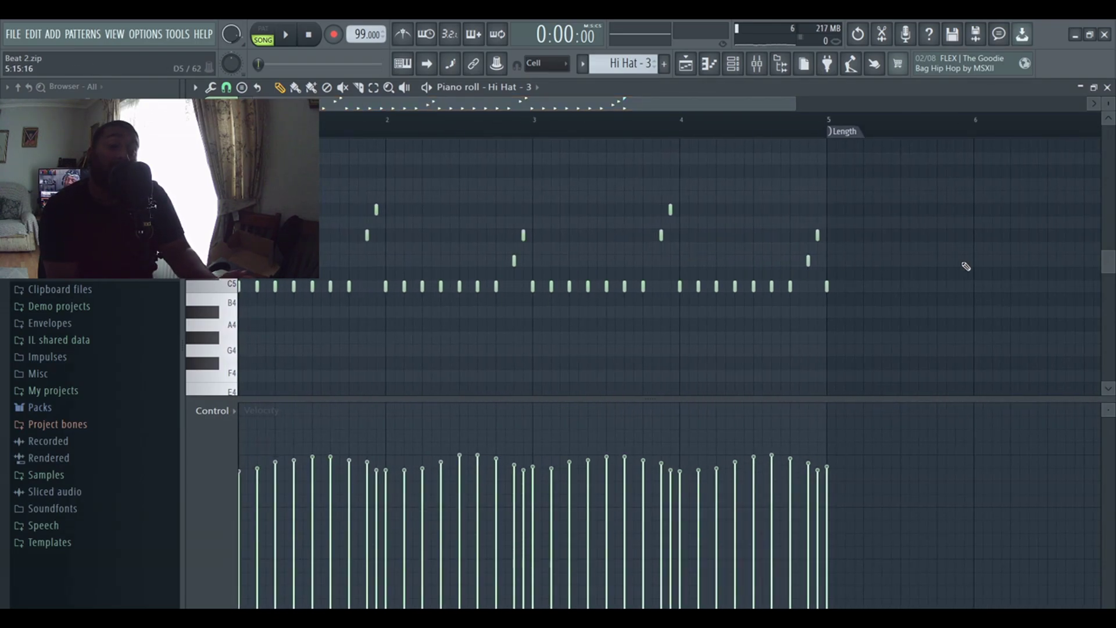
click(693, 73)
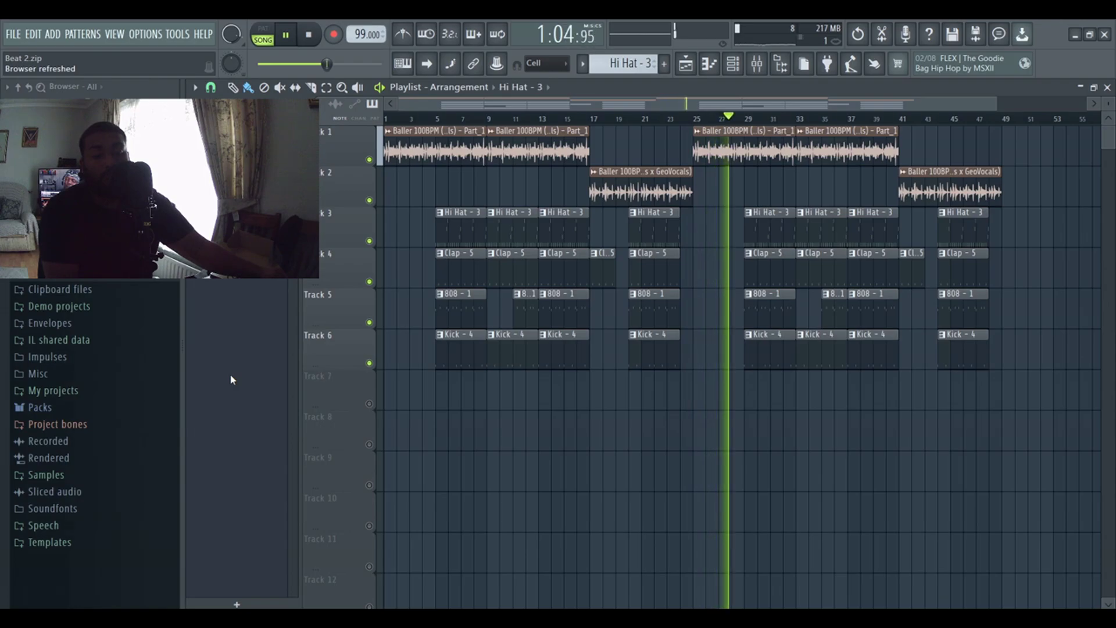
key(space)
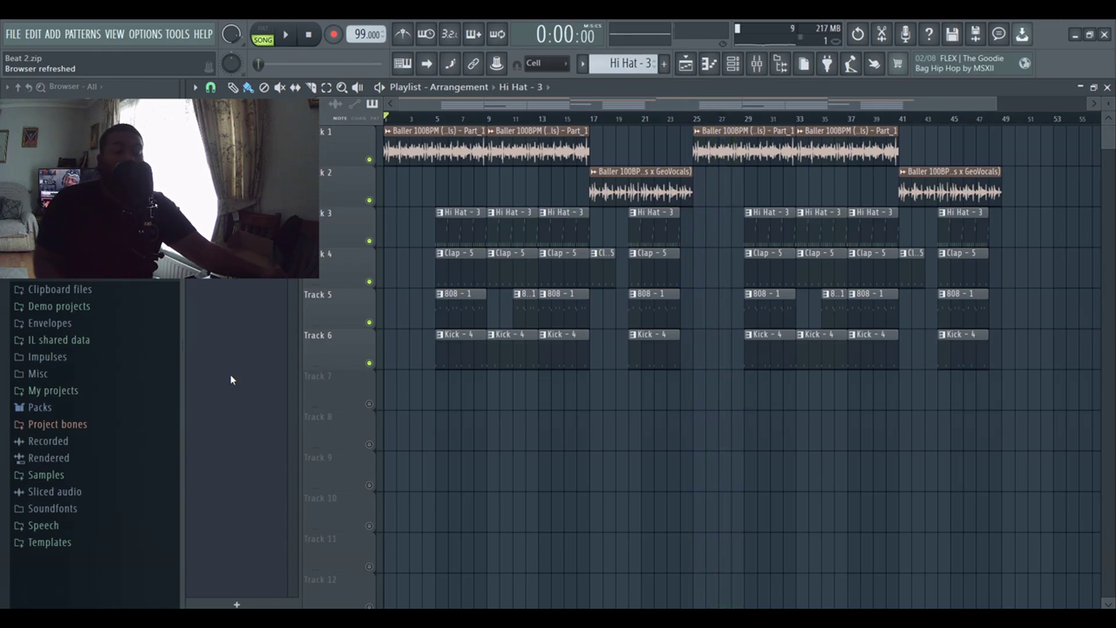